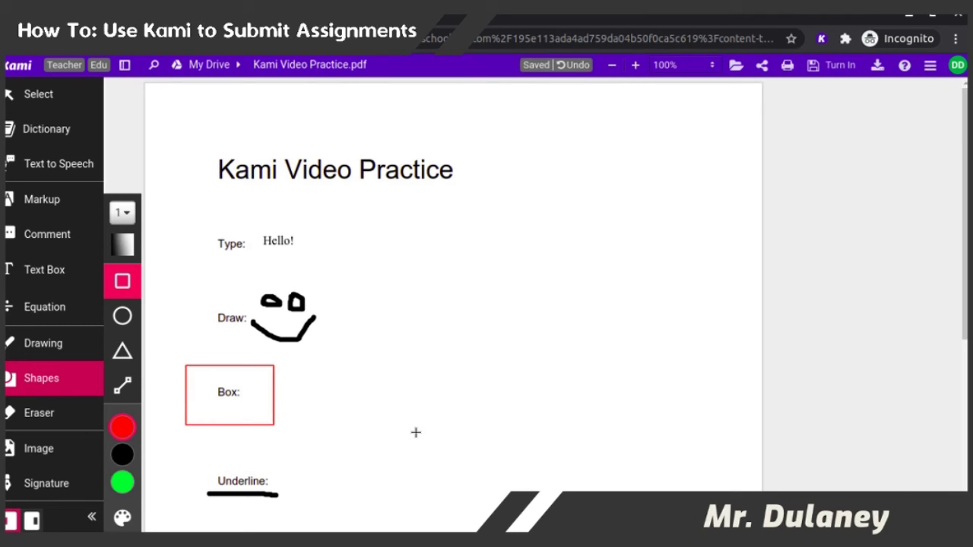
Insert the equation y = x² + 2x + 3 beside the "Math:" label using the Equation tool
scroll(416, 432, down, 3)
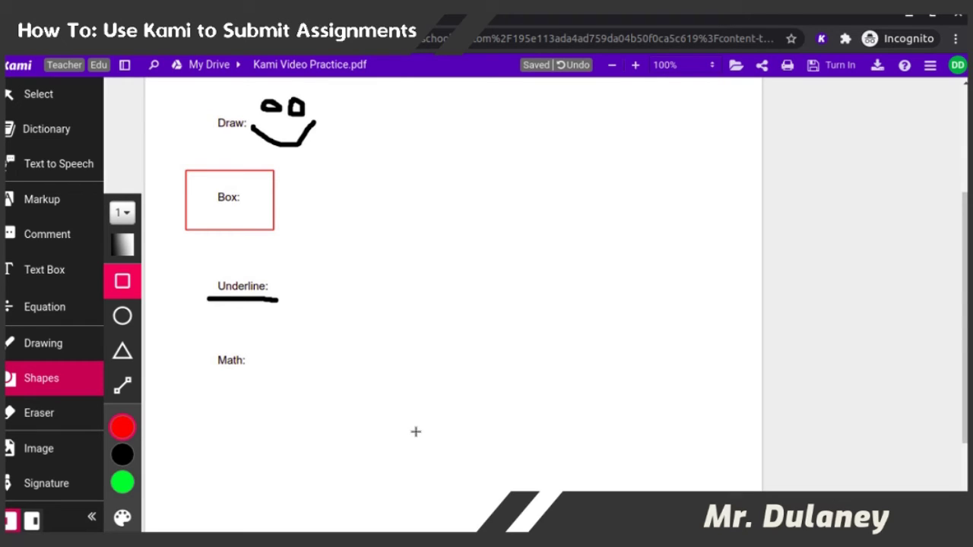
click(26, 310)
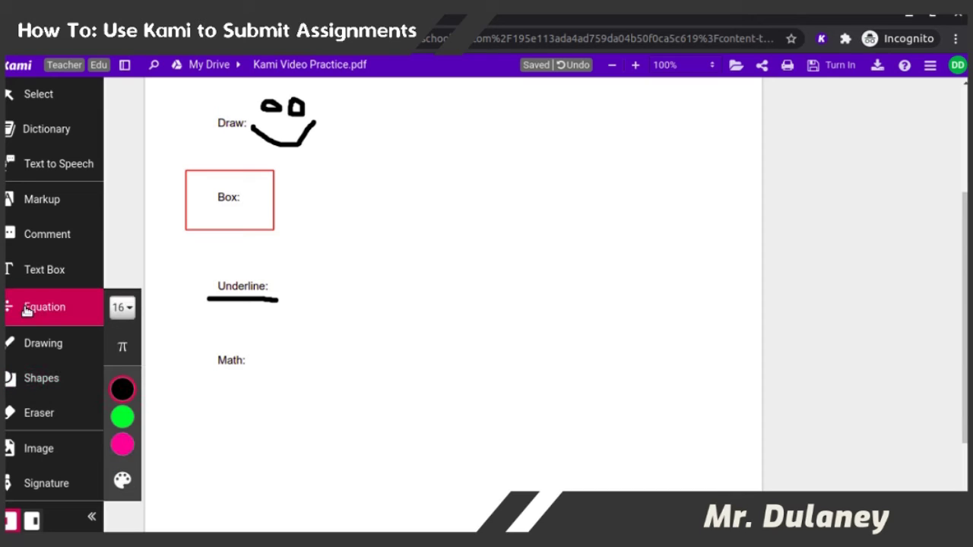
click(122, 352)
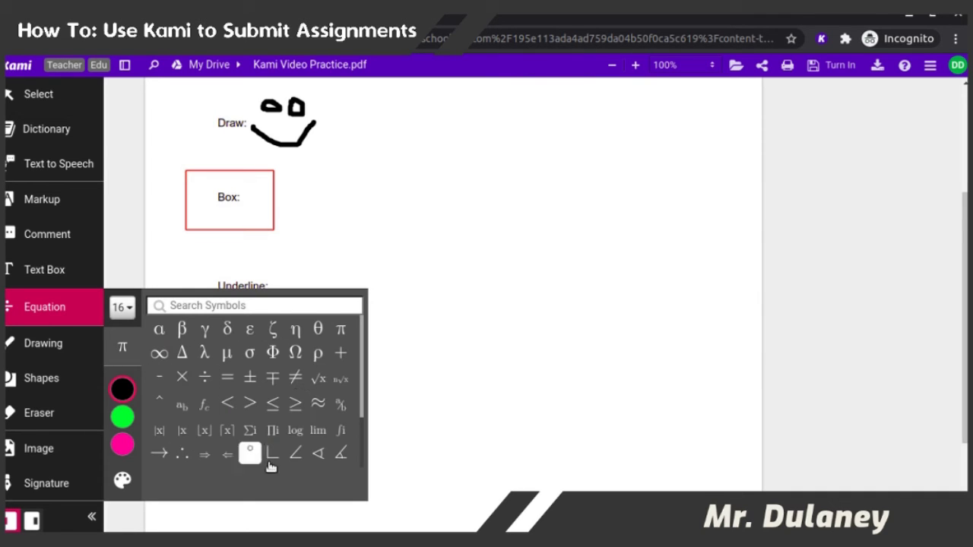
click(121, 349)
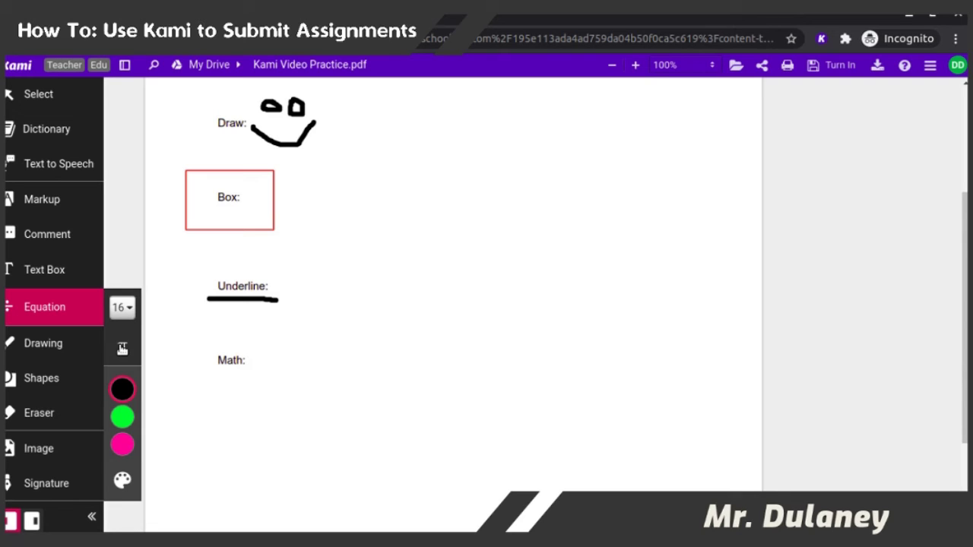
click(264, 361)
text(3)
text(=x)
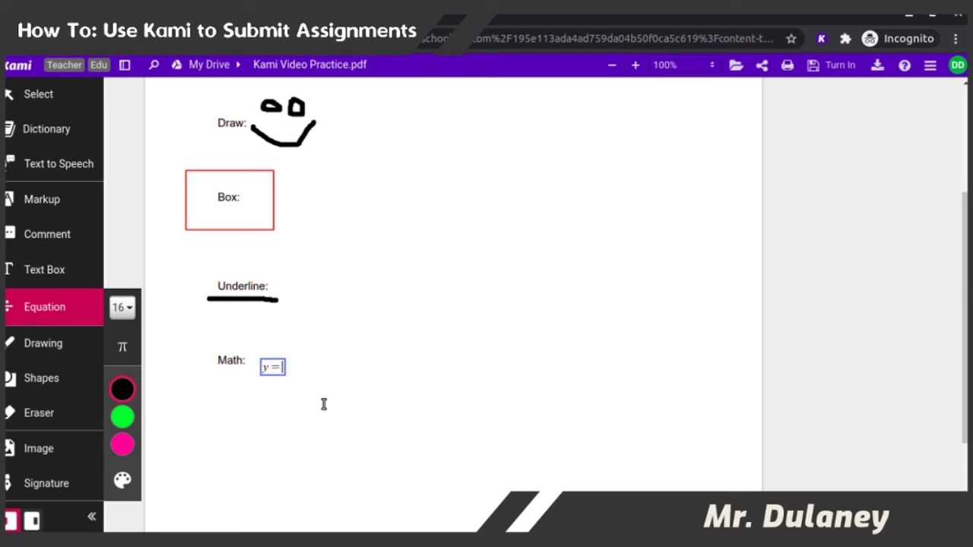
text(^2)
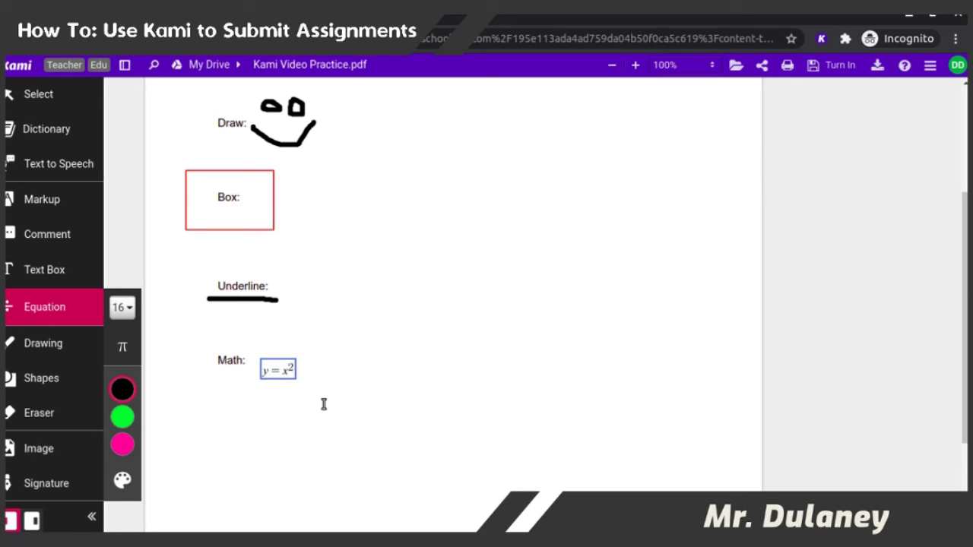
key(Right)
text(+ 2x + 3)
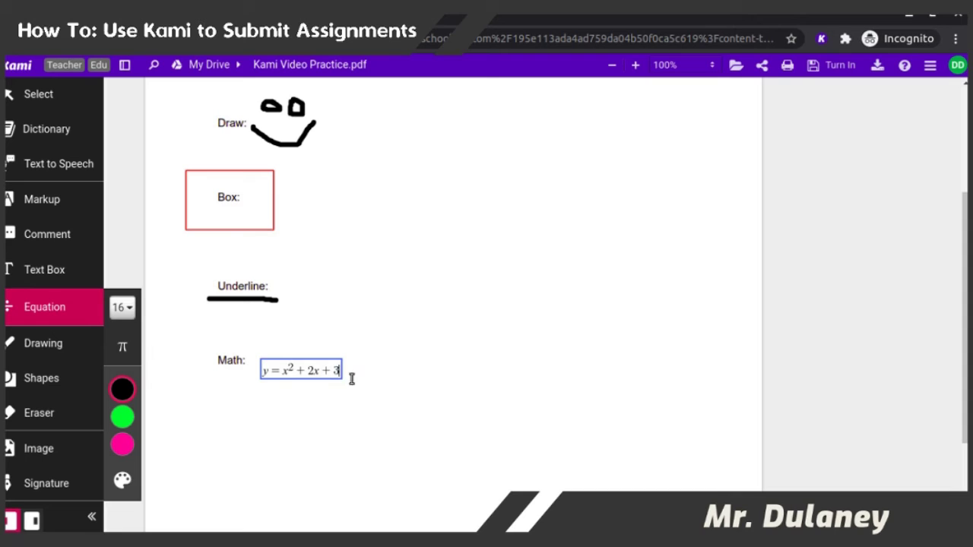
click(365, 375)
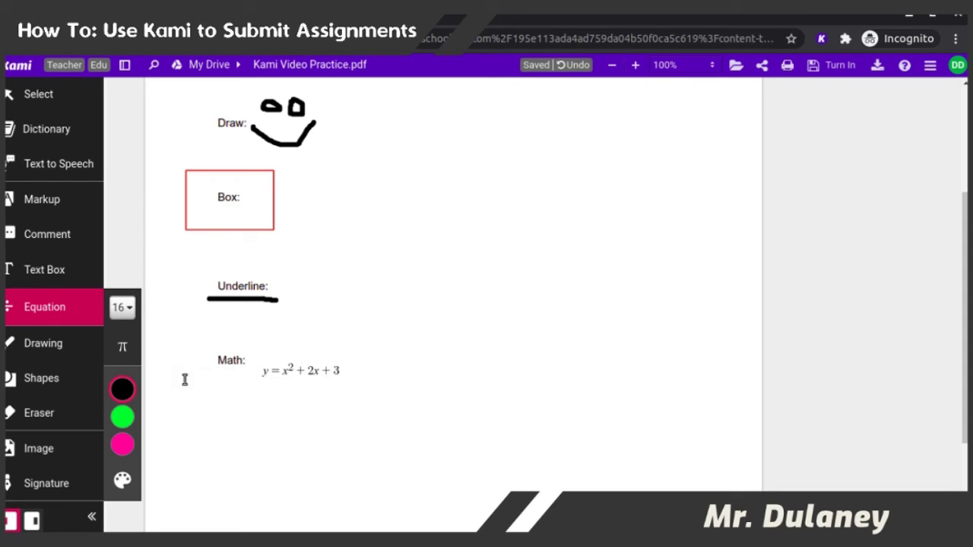
Add a text box to the right of the Math equation reading "y=x^2 +2x+3"
click(38, 278)
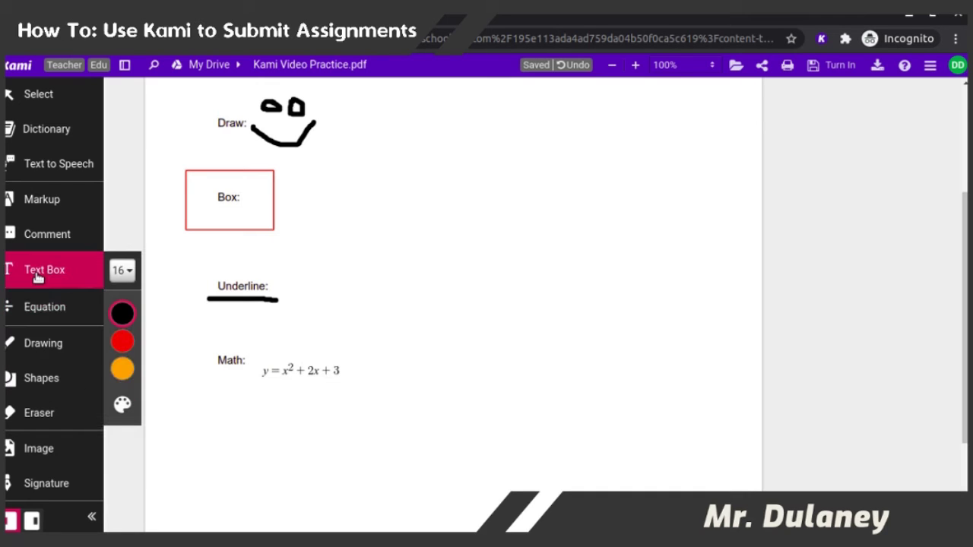
click(377, 362)
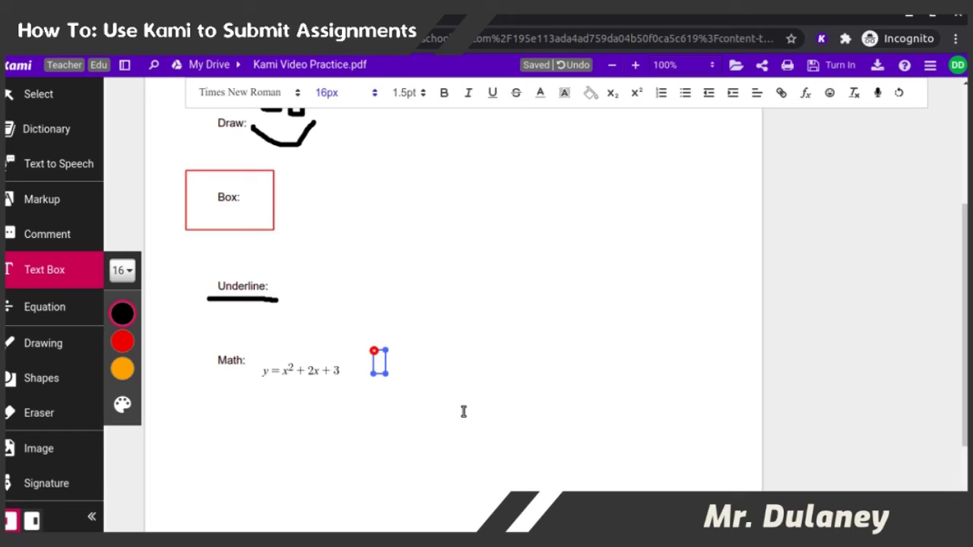
text(y=x)
text(^2)
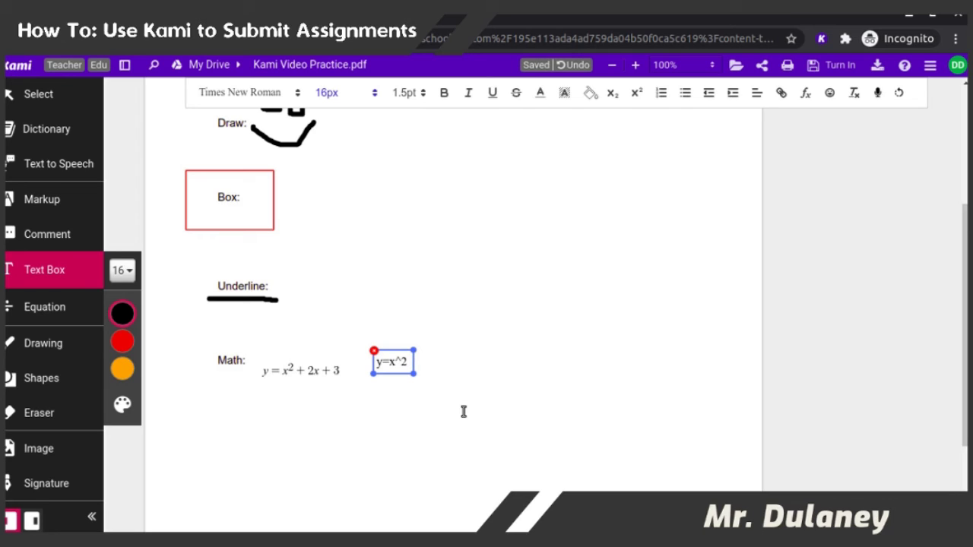
text(+2x+3)
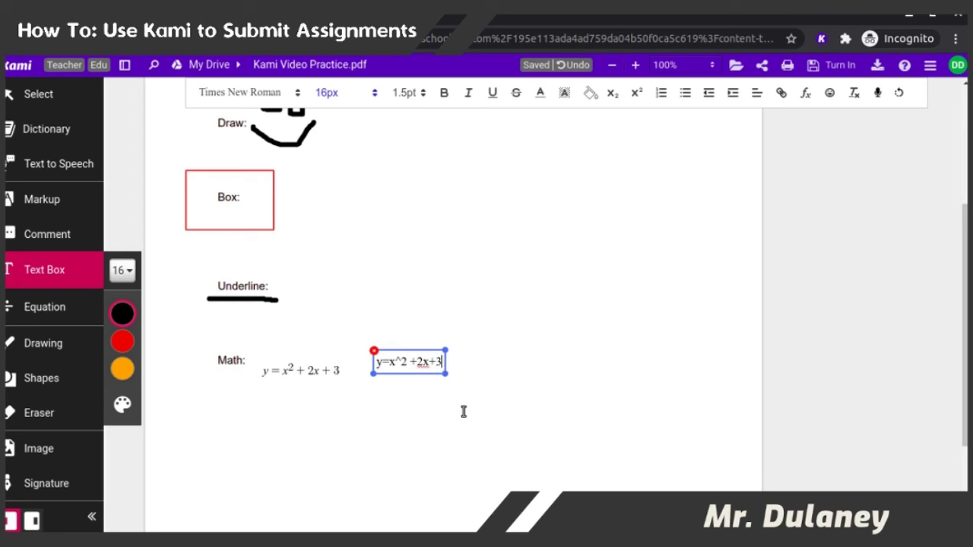
click(255, 419)
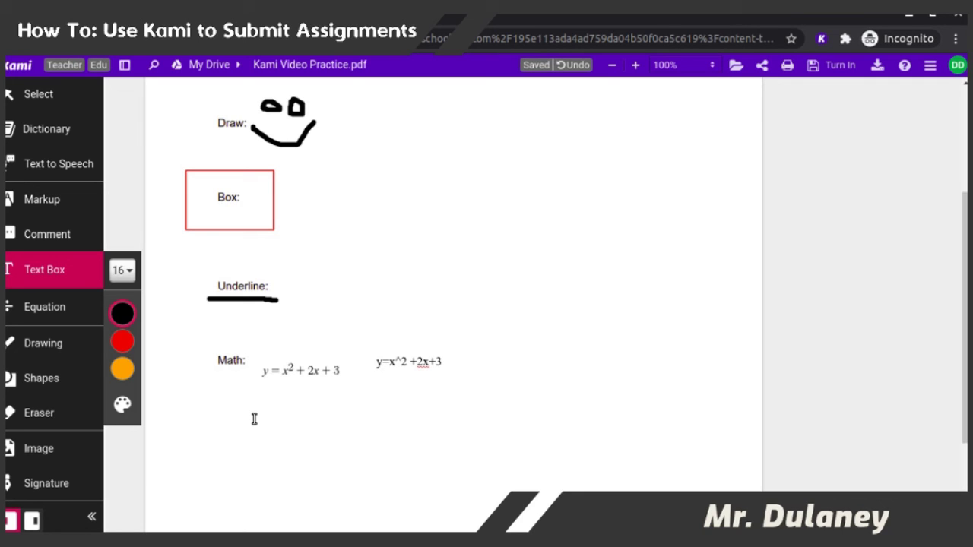
Insert a fraction equation below the first one, with numerator 3x + 1 and denominator xy
click(54, 315)
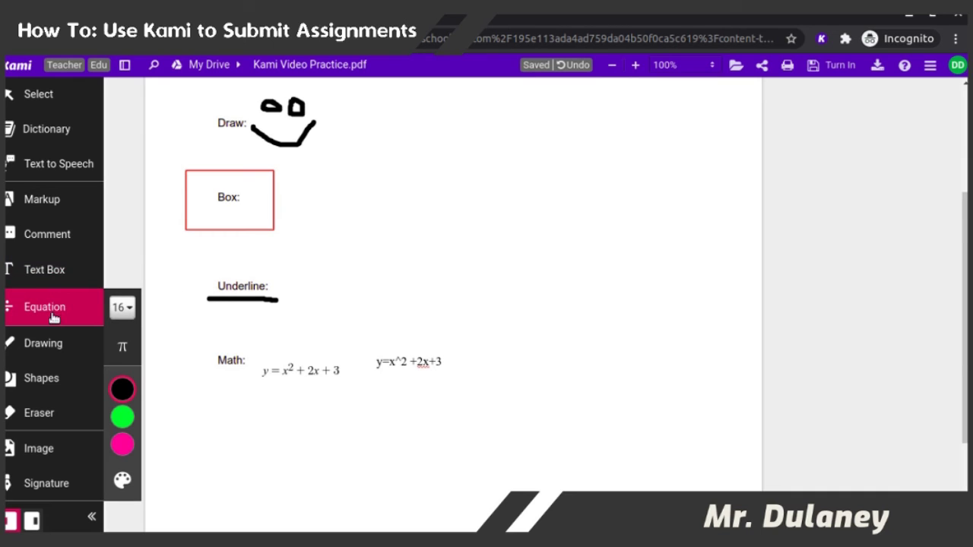
click(260, 409)
text(/3)
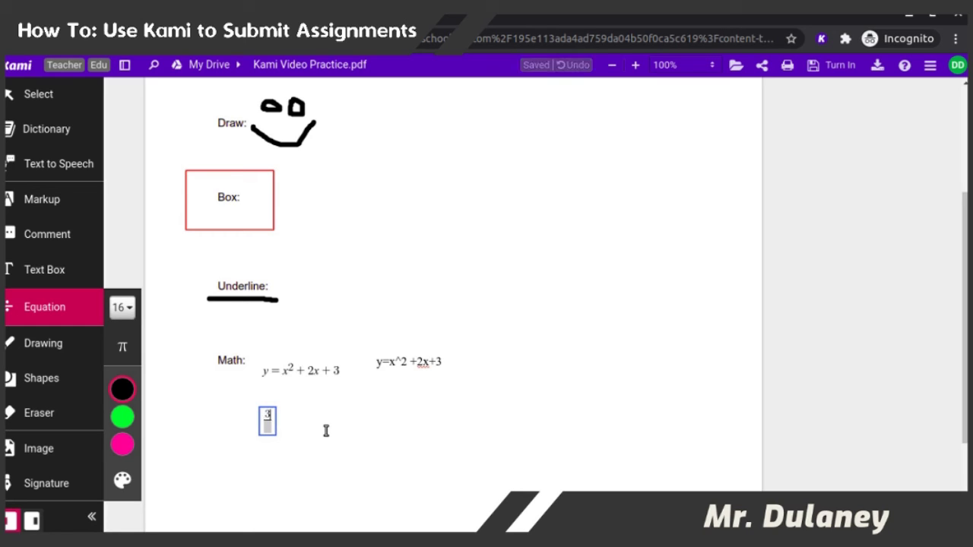
text(x+)
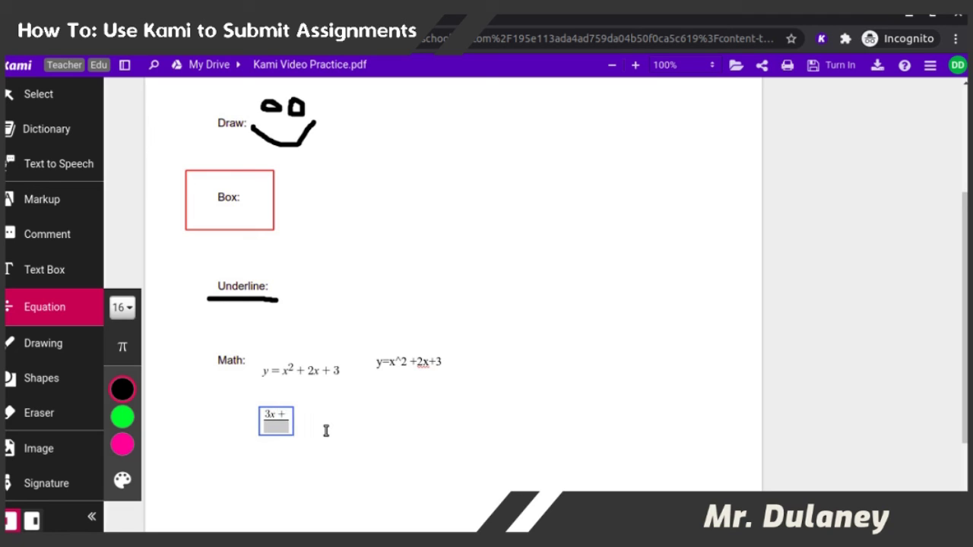
text(1)
key(Down)
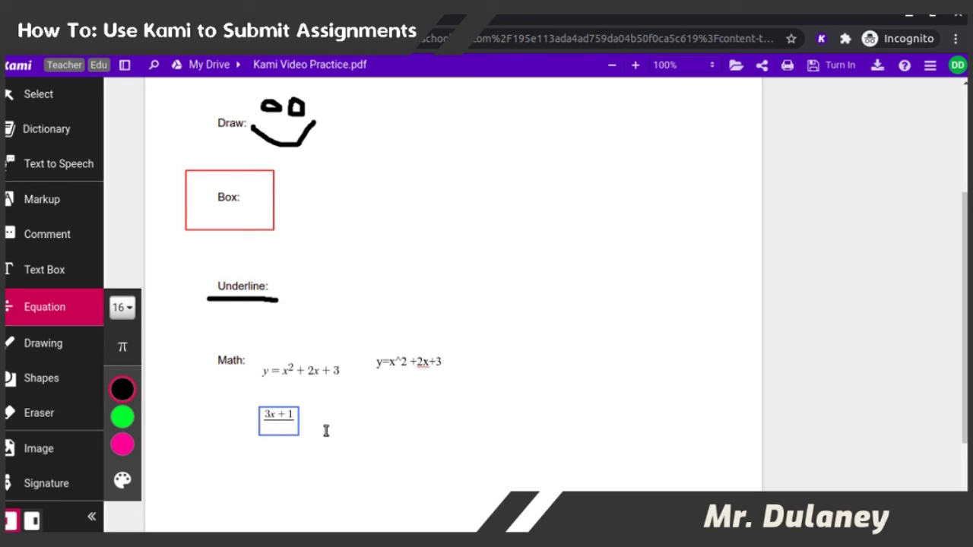
text(xy)
click(283, 427)
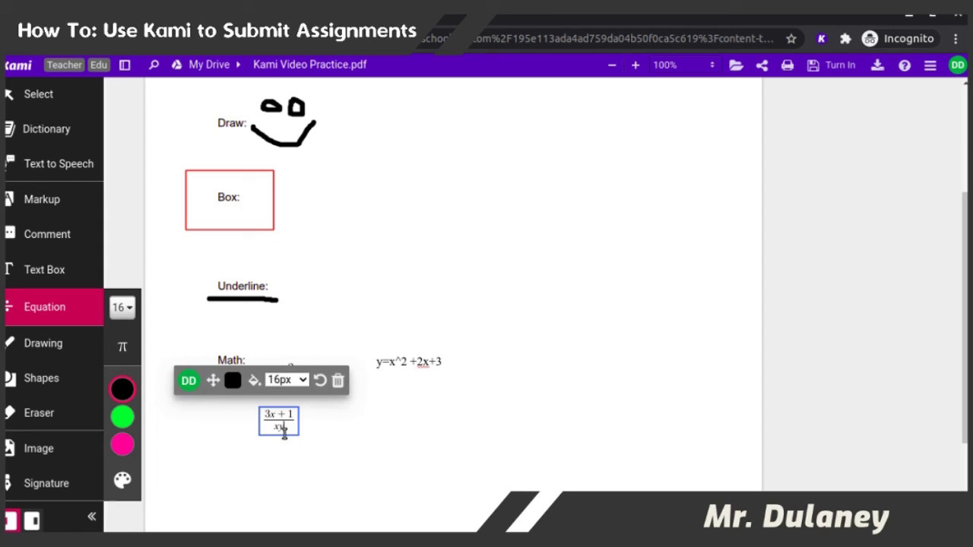
click(344, 432)
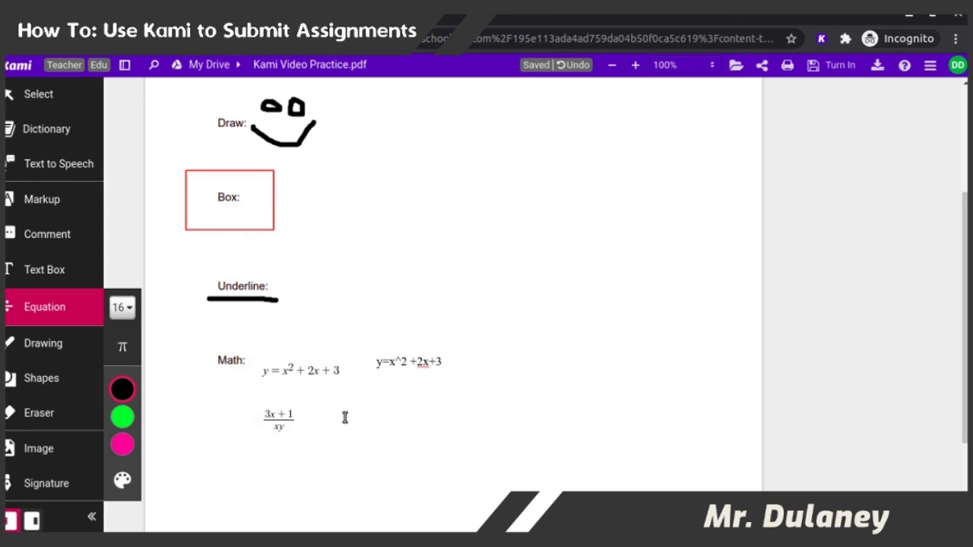
Add a text box to the right of the fraction reading "Used: / for the fraction bar"
click(339, 416)
click(43, 272)
click(343, 414)
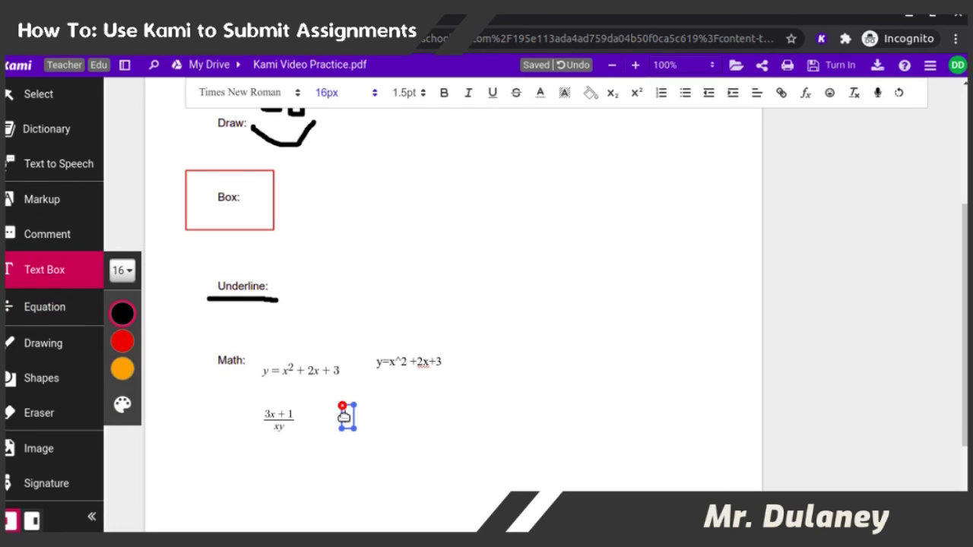
text(Used:  )
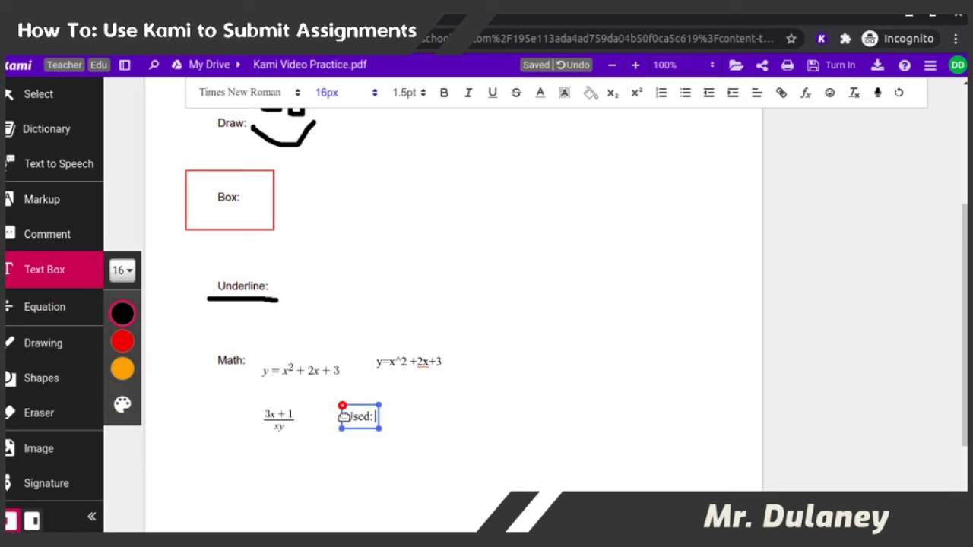
text(/  for the fra)
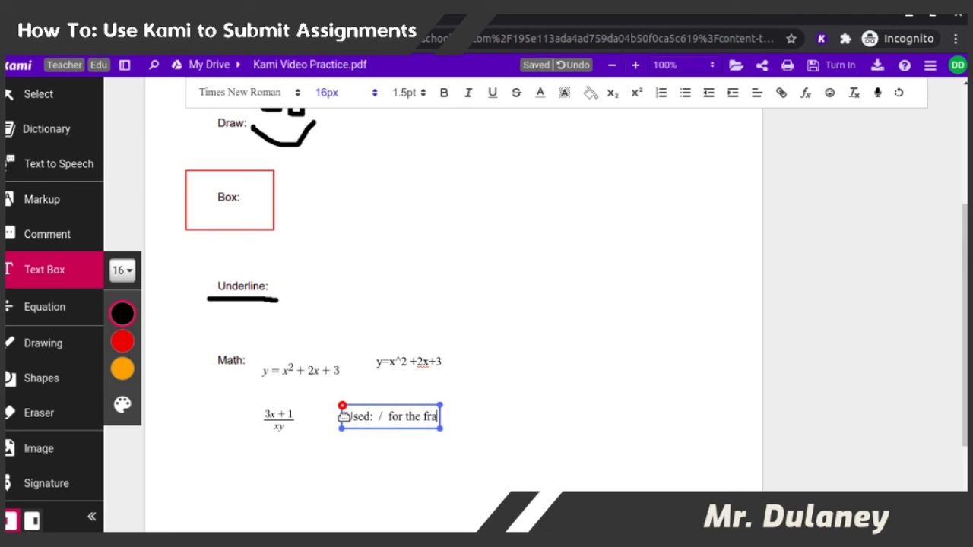
text(ction bar)
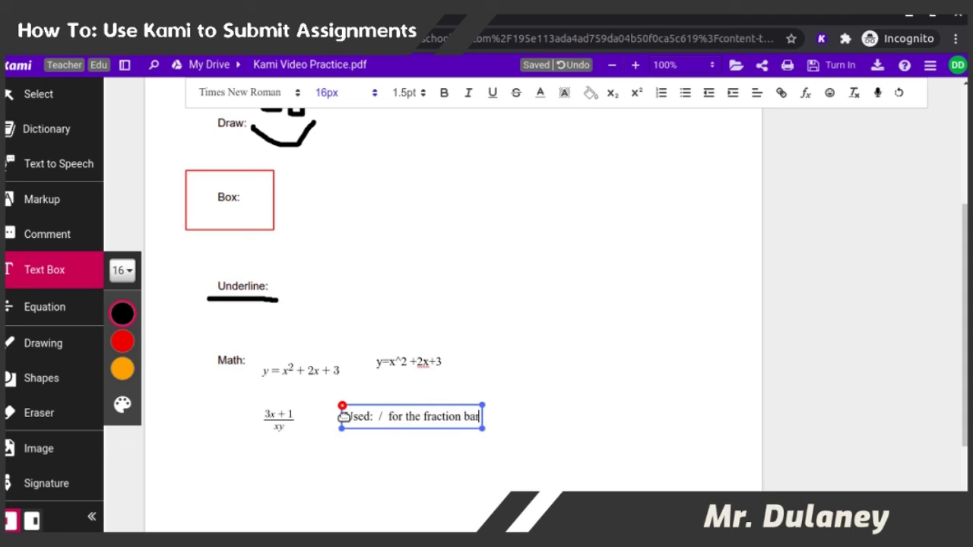
click(292, 430)
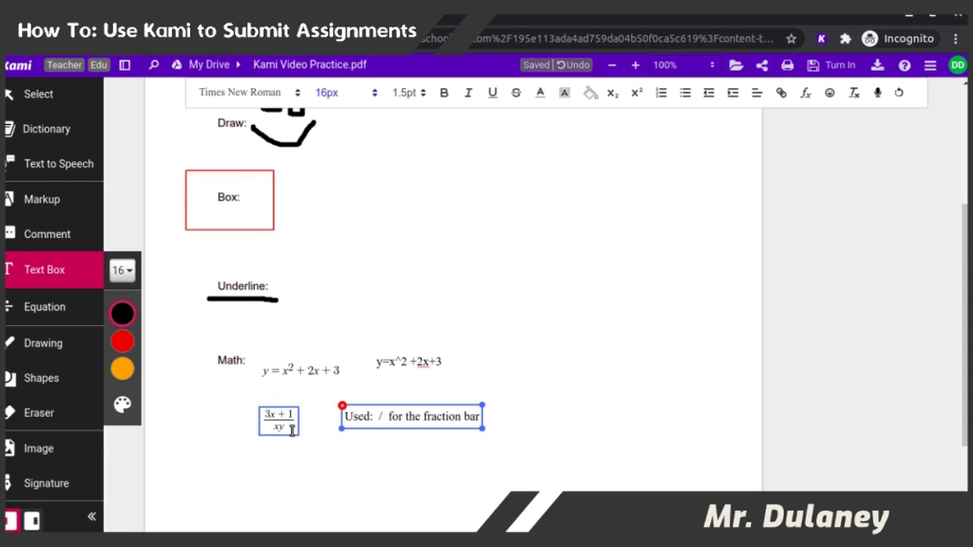
click(353, 442)
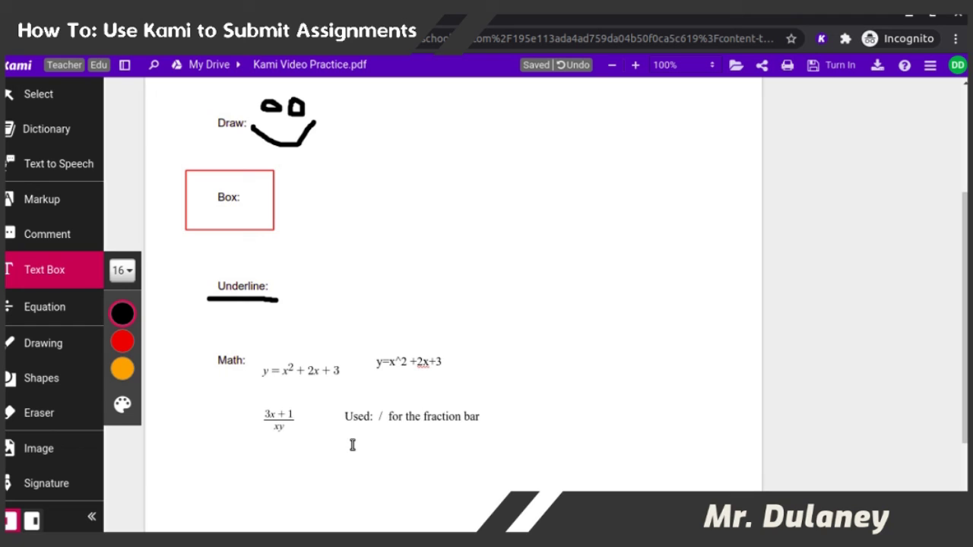
Turn in Kami Video Practice.pdf and submit the upload to the Kami Video Practice assignment
click(840, 67)
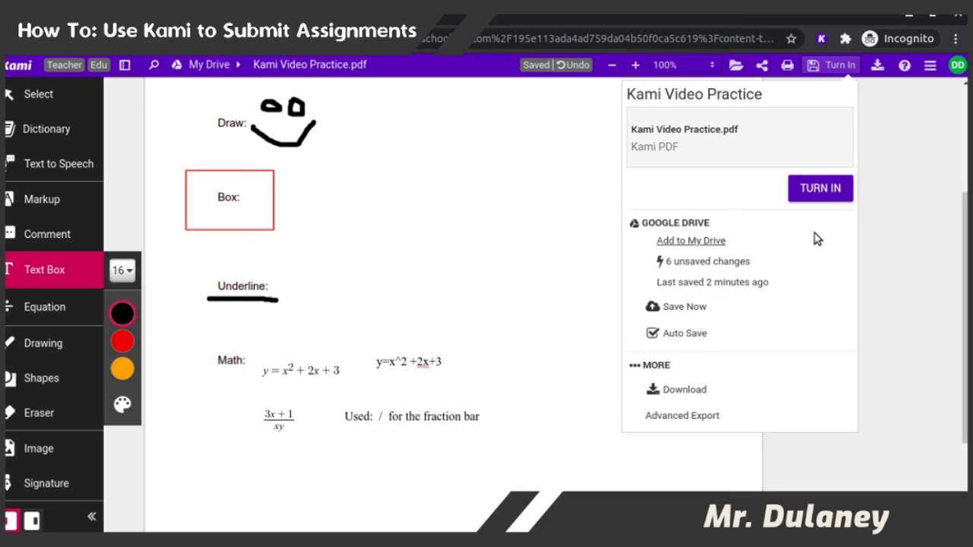
click(818, 193)
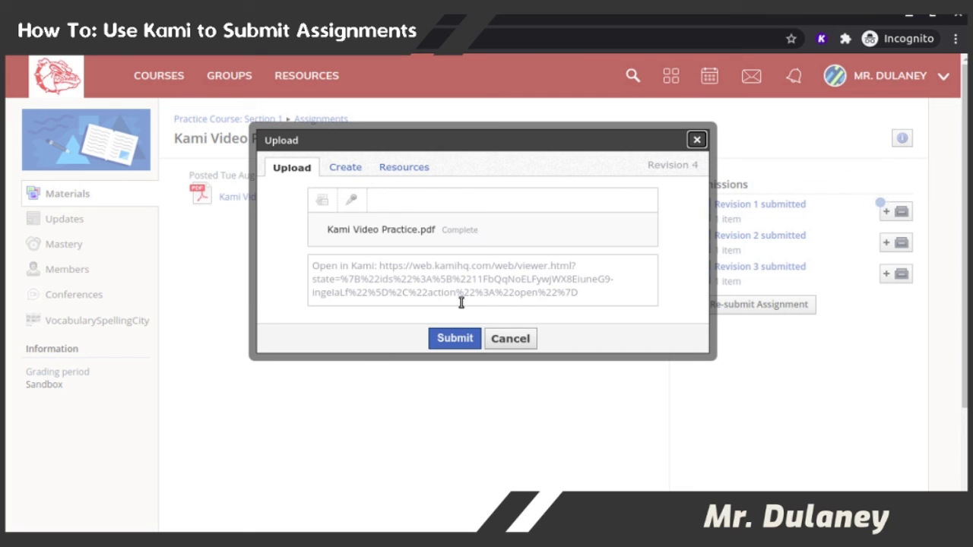
click(447, 339)
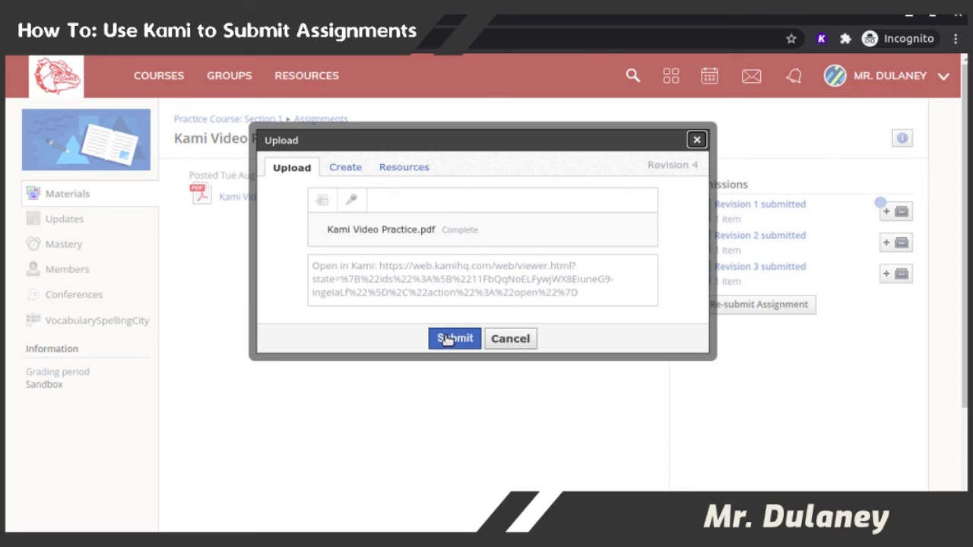